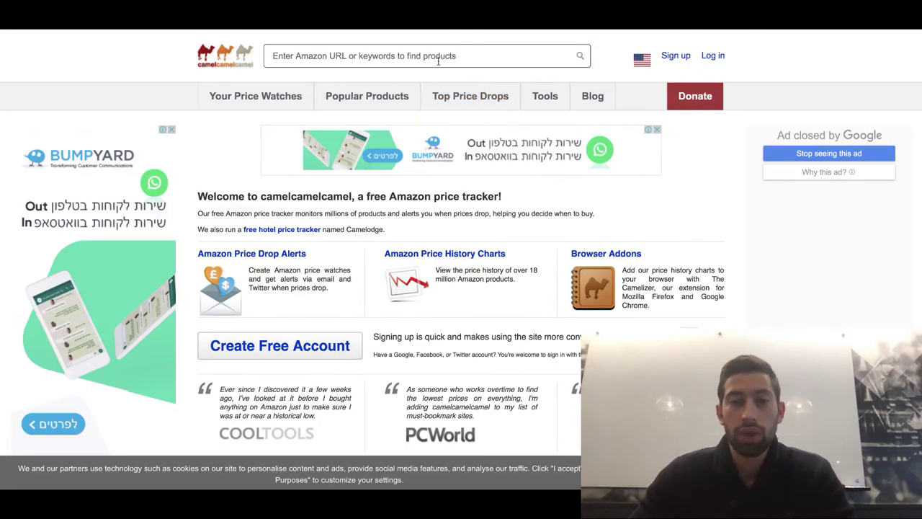
Step: Search ASIN B004OR1DTC and scroll to the Boon drying rack's Amazon price history chart
{"action": "left_click", "coordinate": [438, 57]}
{"action": "type", "text": "B004OR1DTC"}
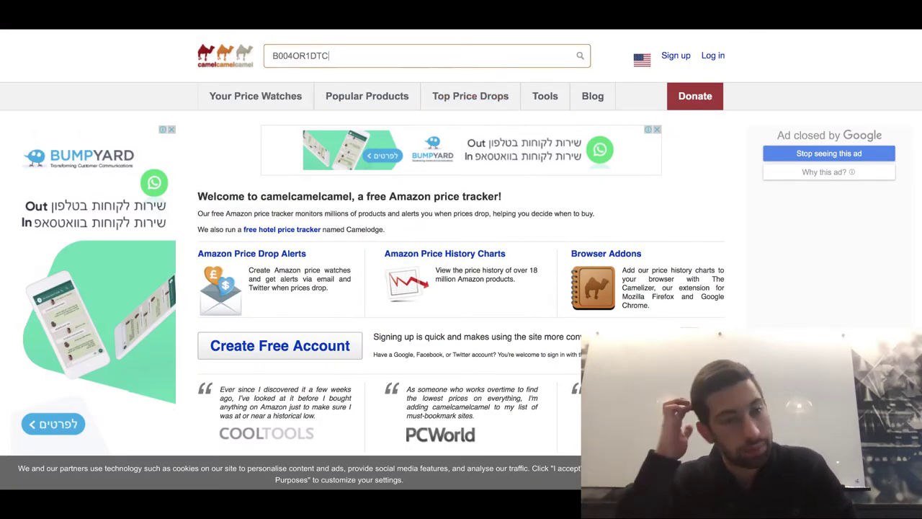
{"action": "key", "text": "Return"}
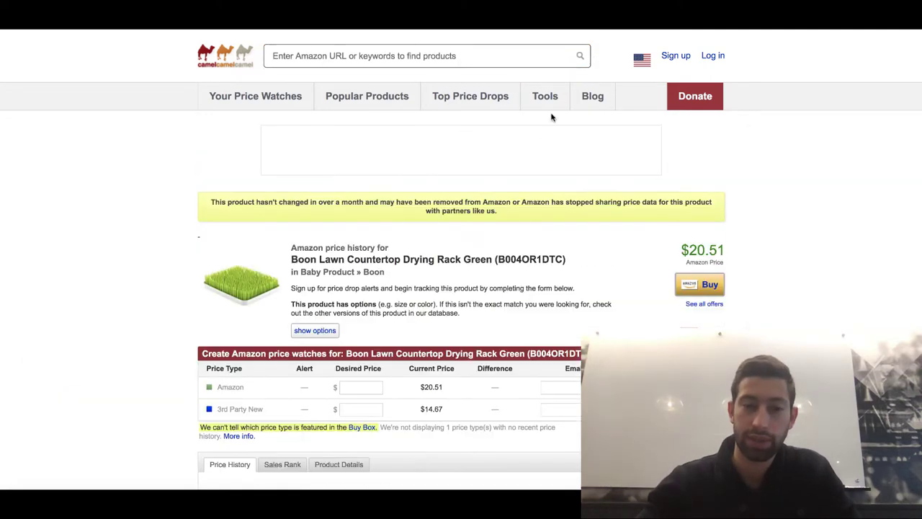
{"action": "scroll", "coordinate": [516, 181], "scroll_direction": "down", "scroll_amount": 2}
{"action": "scroll", "coordinate": [516, 181], "scroll_direction": "down", "scroll_amount": 2}
{"action": "scroll", "coordinate": [516, 181], "scroll_direction": "down", "scroll_amount": 2}
{"action": "scroll", "coordinate": [516, 181], "scroll_direction": "down", "scroll_amount": 1}
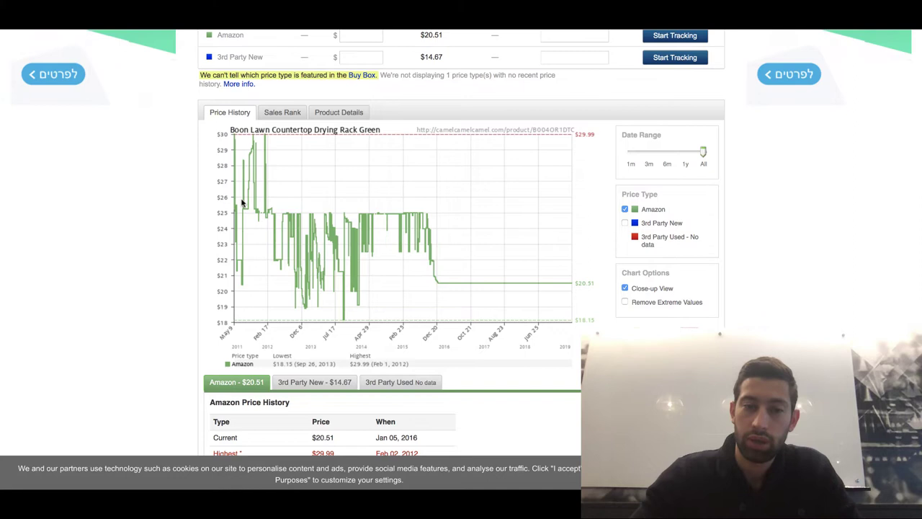
{"action": "scroll", "coordinate": [310, 245], "scroll_direction": "up", "scroll_amount": 1}
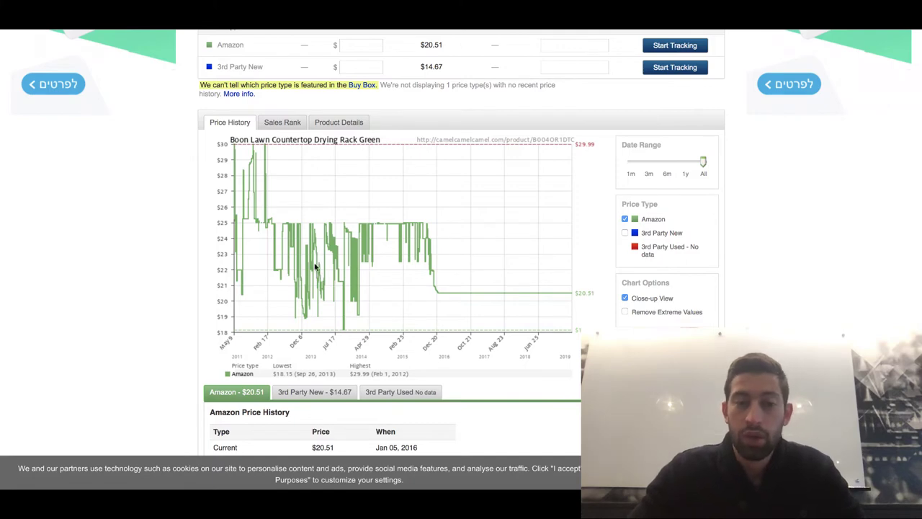
{"action": "scroll", "coordinate": [315, 267], "scroll_direction": "down", "scroll_amount": 1}
{"action": "scroll", "coordinate": [315, 266], "scroll_direction": "down", "scroll_amount": 2}
{"action": "scroll", "coordinate": [315, 266], "scroll_direction": "down", "scroll_amount": 2}
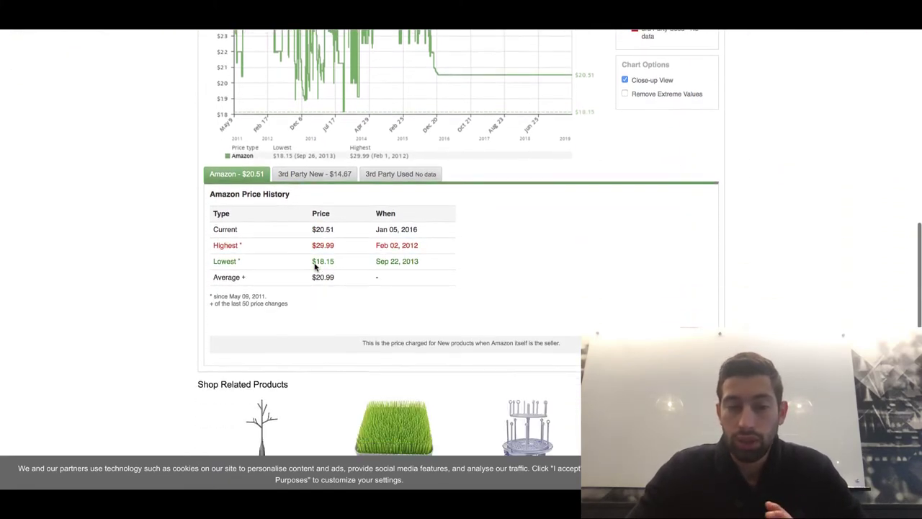
{"action": "scroll", "coordinate": [315, 267], "scroll_direction": "up", "scroll_amount": 5}
{"action": "scroll", "coordinate": [315, 266], "scroll_direction": "up", "scroll_amount": 2}
{"action": "scroll", "coordinate": [309, 256], "scroll_direction": "up", "scroll_amount": 2}
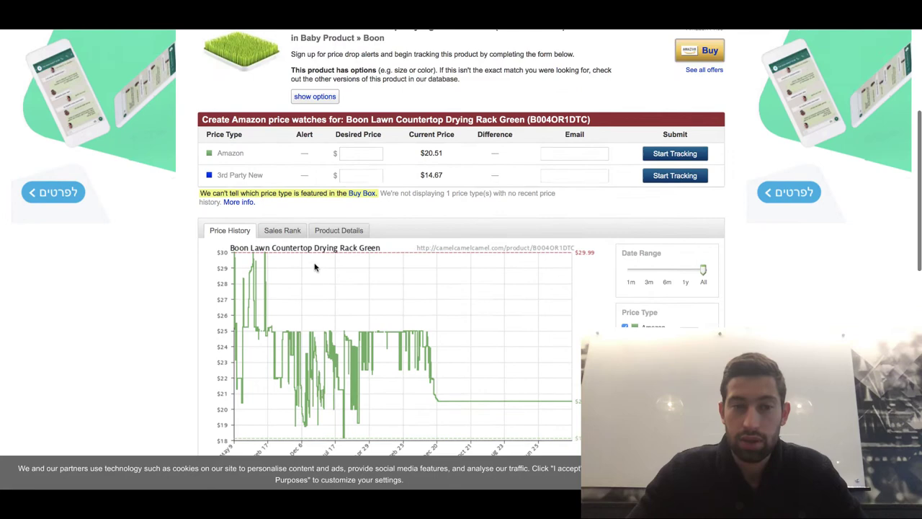
{"action": "left_click", "coordinate": [353, 209]}
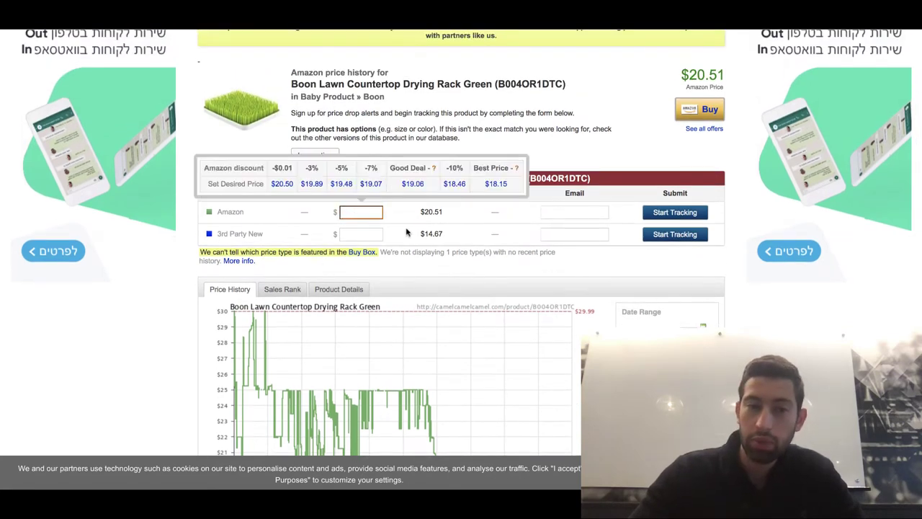
{"action": "left_click", "coordinate": [382, 247]}
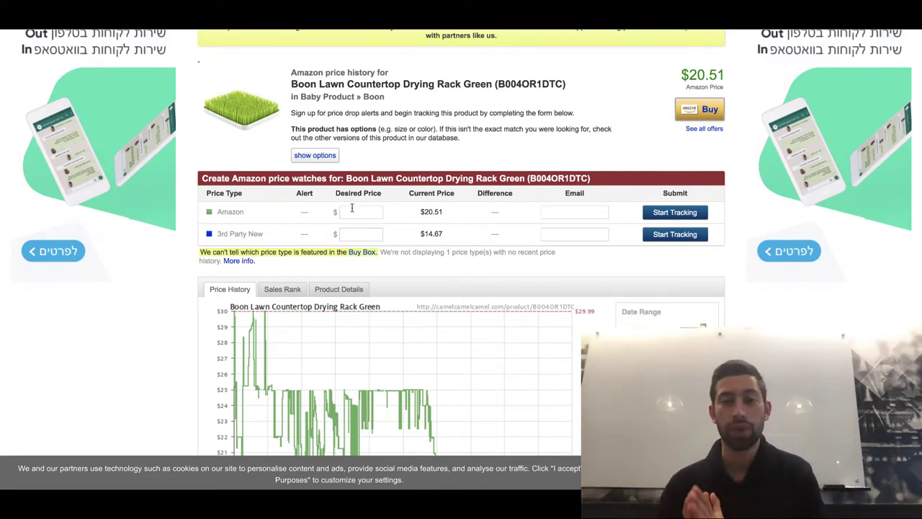
{"action": "scroll", "coordinate": [510, 335], "scroll_direction": "down", "scroll_amount": 3}
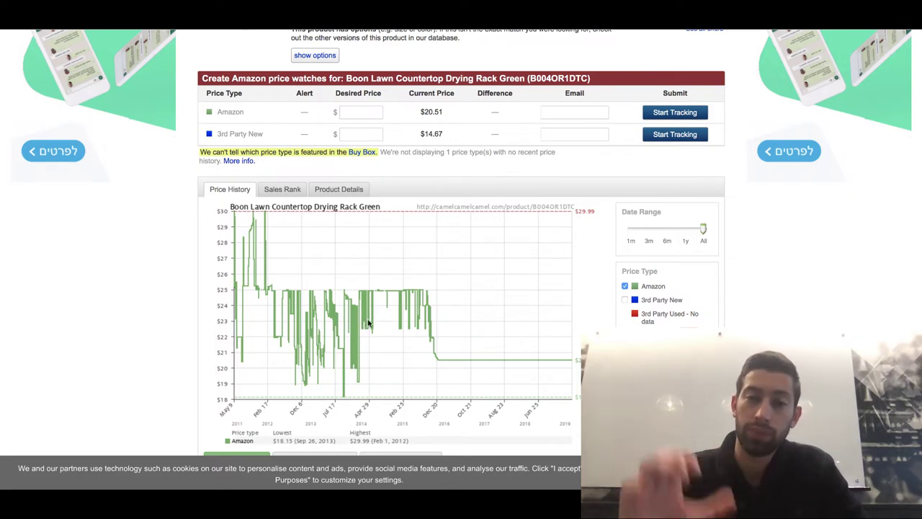
{"action": "scroll", "coordinate": [411, 219], "scroll_direction": "up", "scroll_amount": 1}
Step: Set a $17 Amazon desired price with the suggested 'lior' email and submit the watch
{"action": "left_click", "coordinate": [361, 123]}
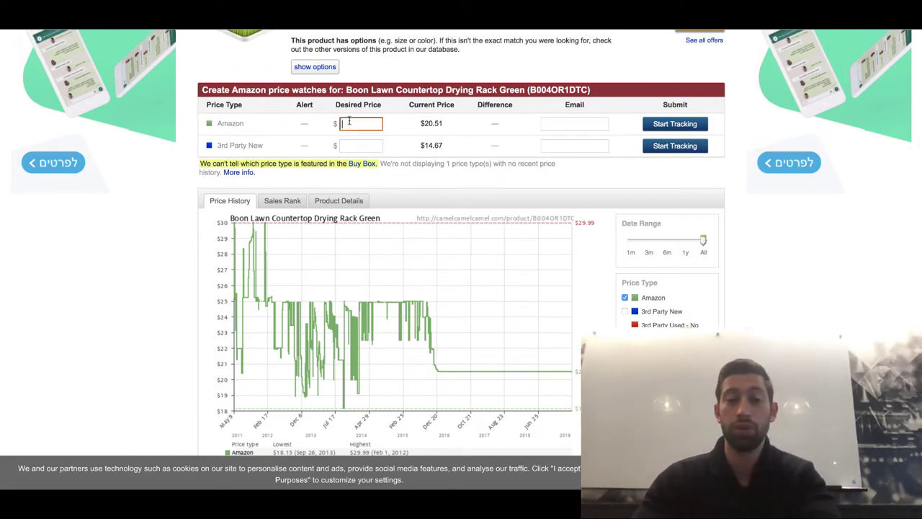
{"action": "type", "text": "23"}
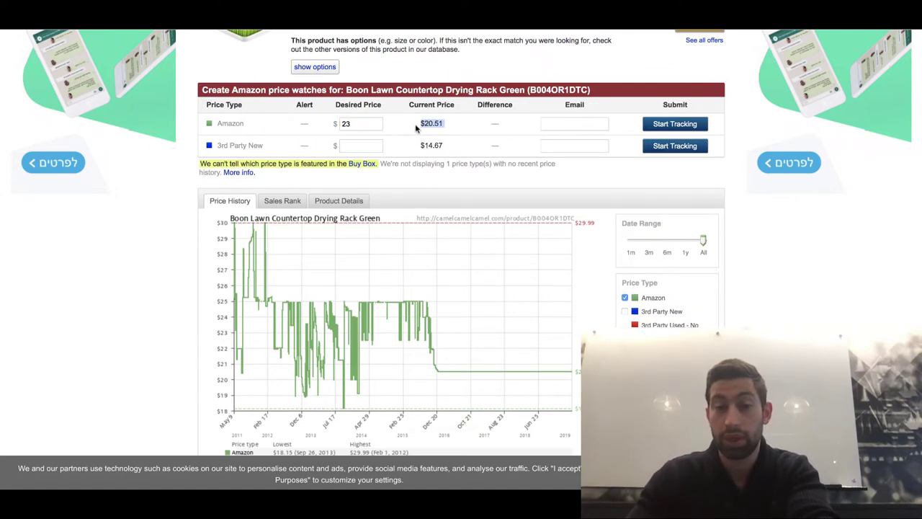
{"action": "type", "text": "17"}
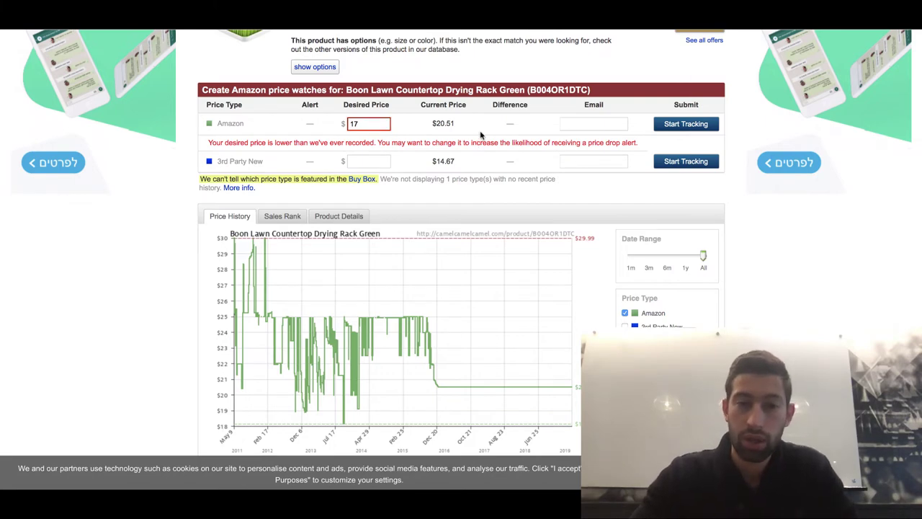
{"action": "left_click", "coordinate": [585, 121]}
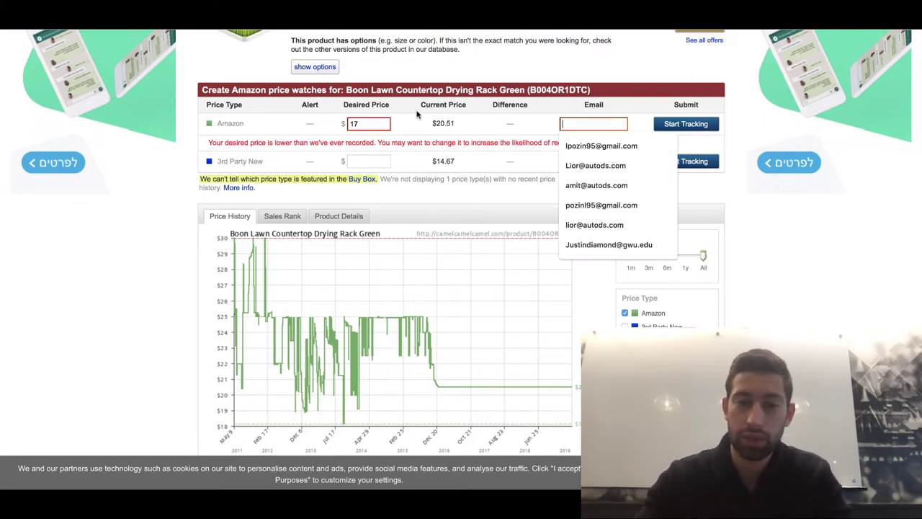
{"action": "type", "text": "lior"}
{"action": "key", "text": "Down"}
{"action": "key", "text": "Return"}
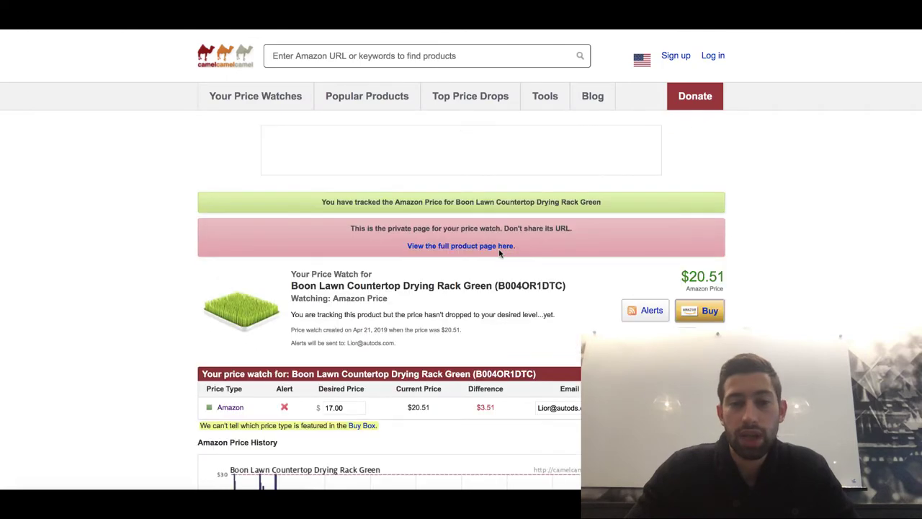
Step: Scroll through the camelcamelcamel price-watch confirmation page
{"action": "scroll", "coordinate": [499, 249], "scroll_direction": "down", "scroll_amount": 3}
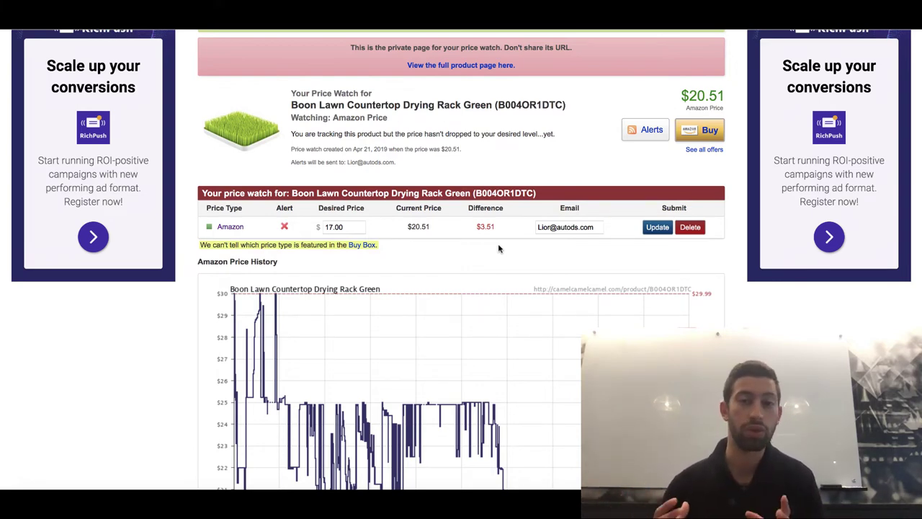
{"action": "scroll", "coordinate": [499, 248], "scroll_direction": "down", "scroll_amount": 1}
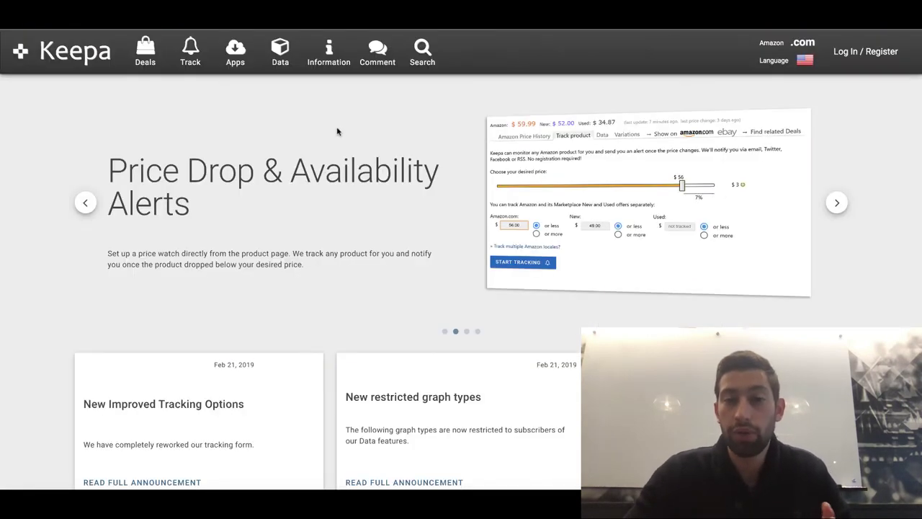
{"action": "scroll", "coordinate": [360, 130], "scroll_direction": "up", "scroll_amount": 1}
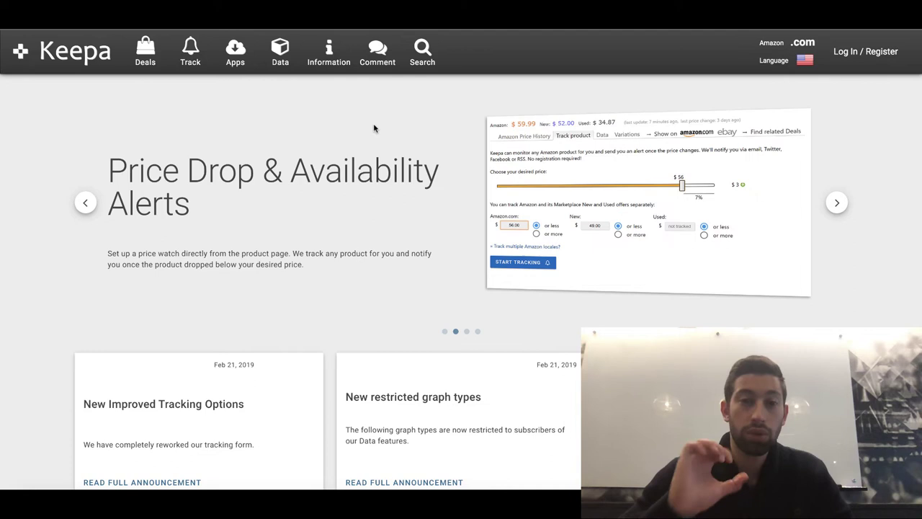
Step: Search Keepa for B004OR1DTC and highlight the resulting no-results message
{"action": "left_click", "coordinate": [422, 52]}
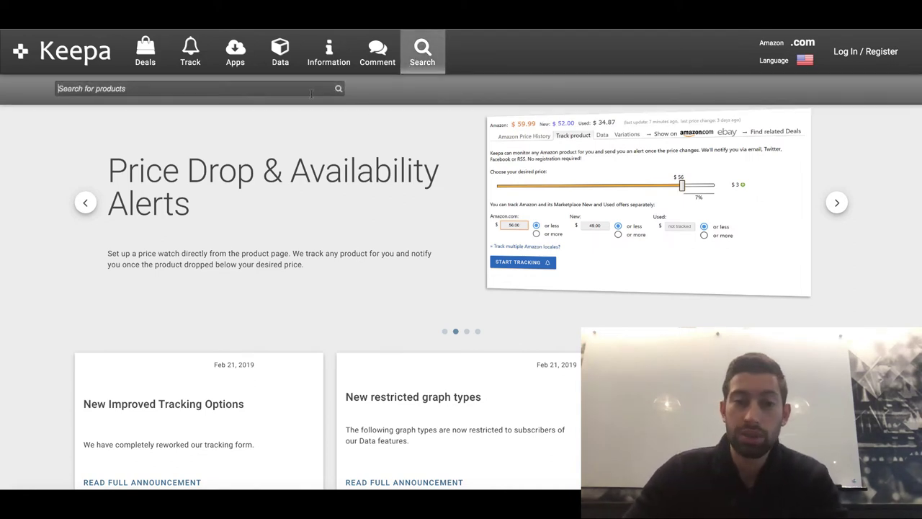
{"action": "type", "text": "B004OR1DTC"}
{"action": "key", "text": "Return"}
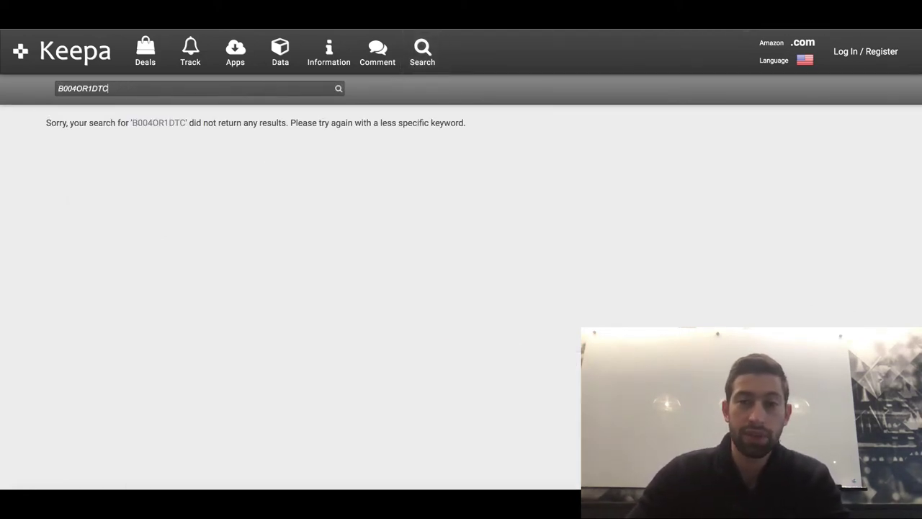
{"action": "left_click_drag", "start_coordinate": [495, 152], "coordinate": [26, 127]}
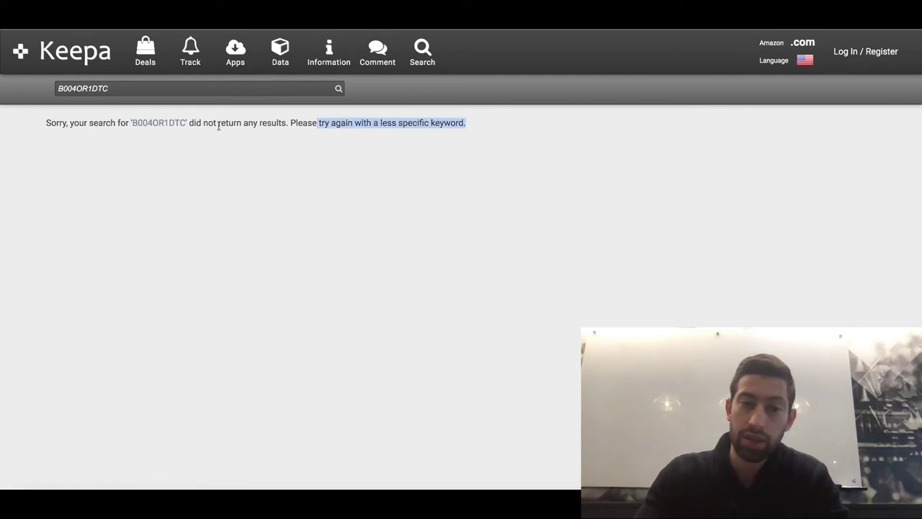
{"action": "left_click", "coordinate": [139, 175]}
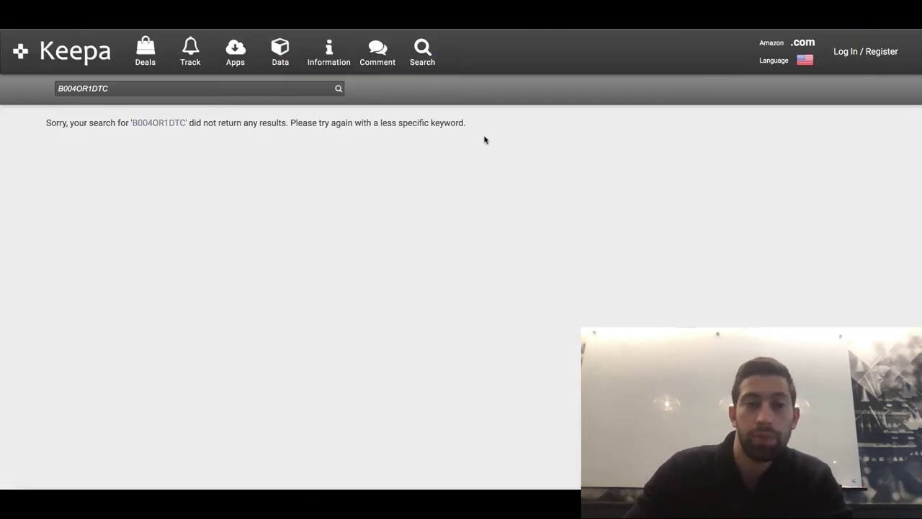
Step: Search Keepa for B07914XV14 and open the Babiesco drying rack's tracking form
{"action": "key", "text": "Return"}
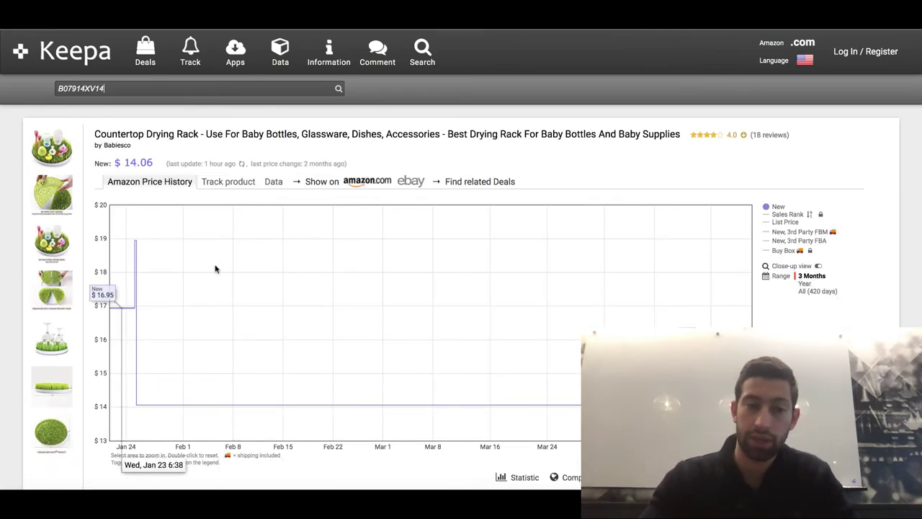
{"action": "scroll", "coordinate": [220, 242], "scroll_direction": "down", "scroll_amount": 1}
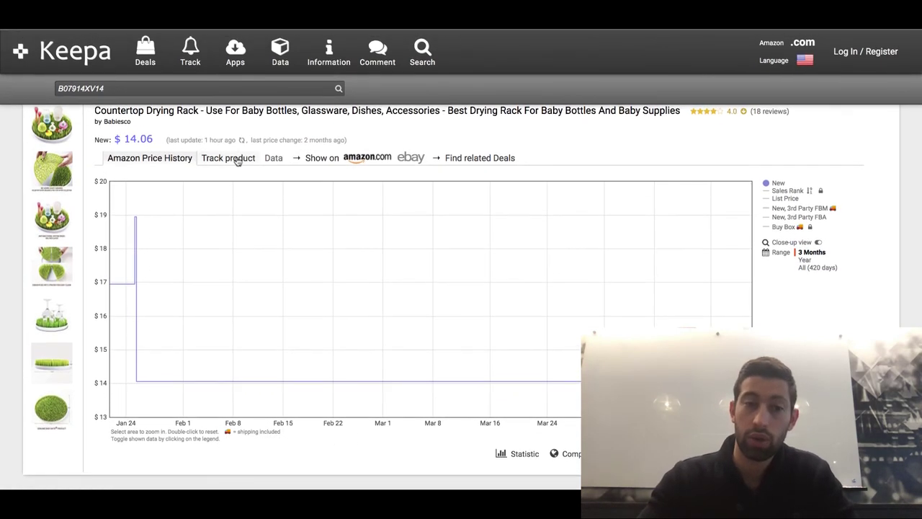
{"action": "left_click", "coordinate": [238, 160]}
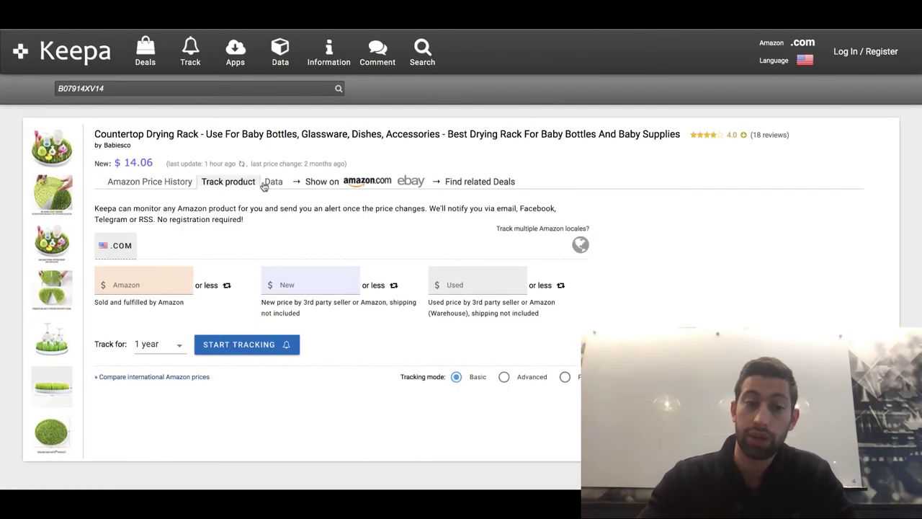
Step: Enter $10 desired prices for Amazon and used offers on the drying rack
{"action": "left_click", "coordinate": [161, 278]}
{"action": "left_click", "coordinate": [319, 288]}
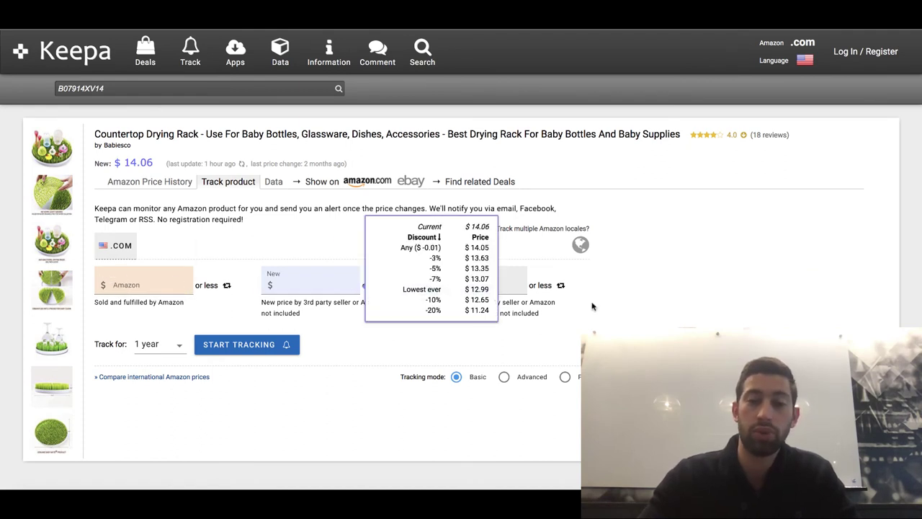
{"action": "left_click", "coordinate": [509, 299]}
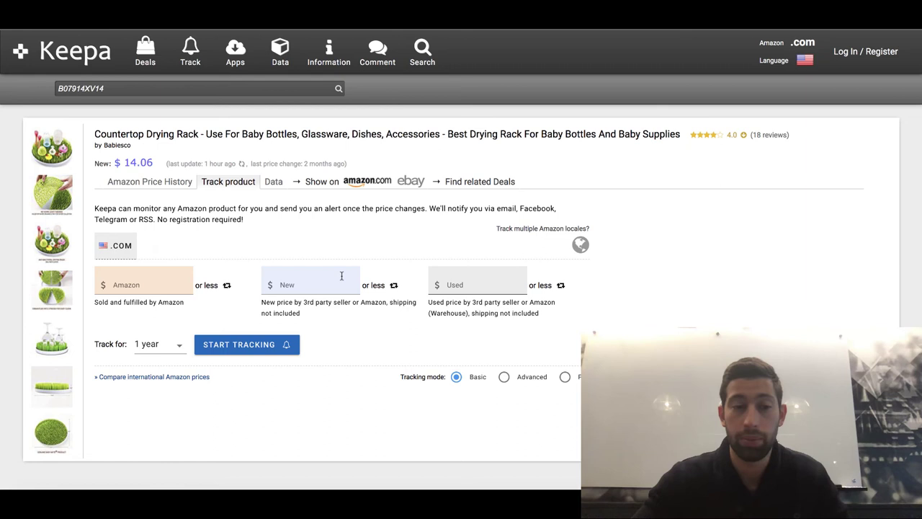
{"action": "left_click", "coordinate": [133, 279]}
{"action": "type", "text": "10"}
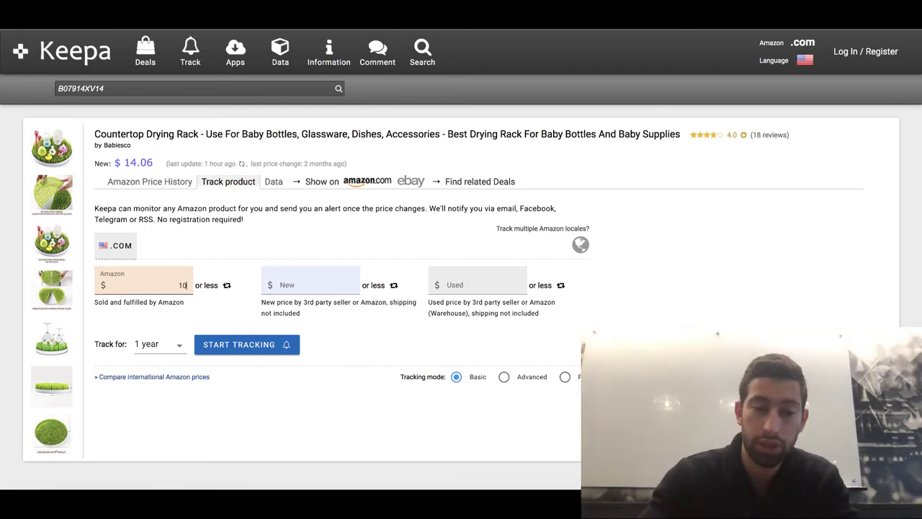
{"action": "key", "text": "Tab"}
{"action": "key", "text": "Tab"}
{"action": "type", "text": "10"}
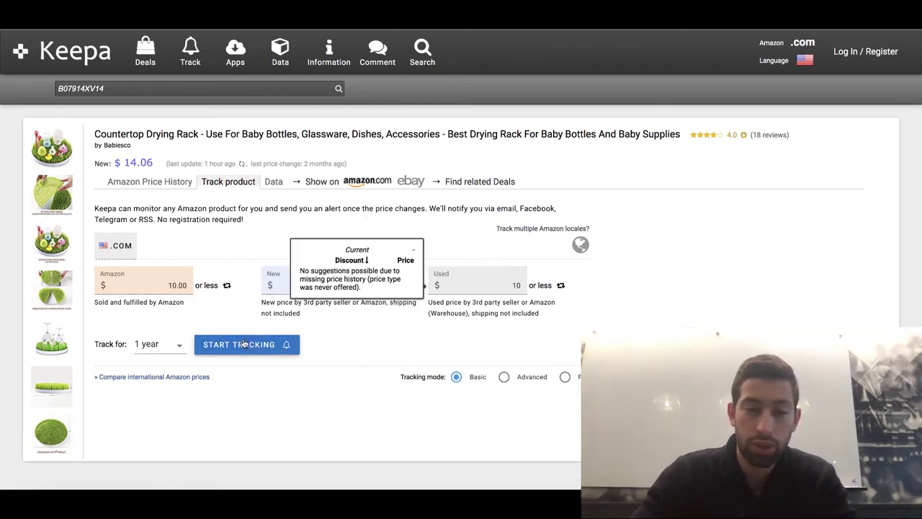
Step: Start tracking the Babiesco rack as a guest and dismiss the email autofill suggestions
{"action": "left_click", "coordinate": [242, 340]}
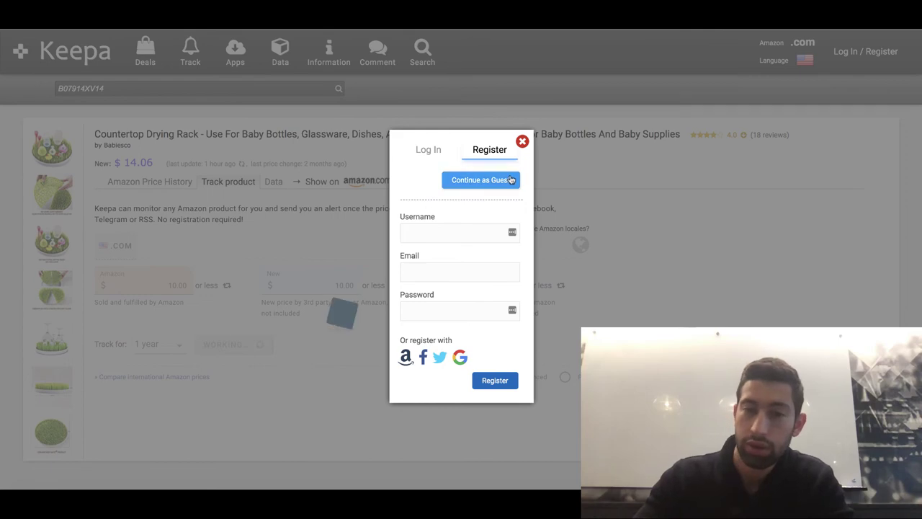
{"action": "left_click", "coordinate": [468, 180]}
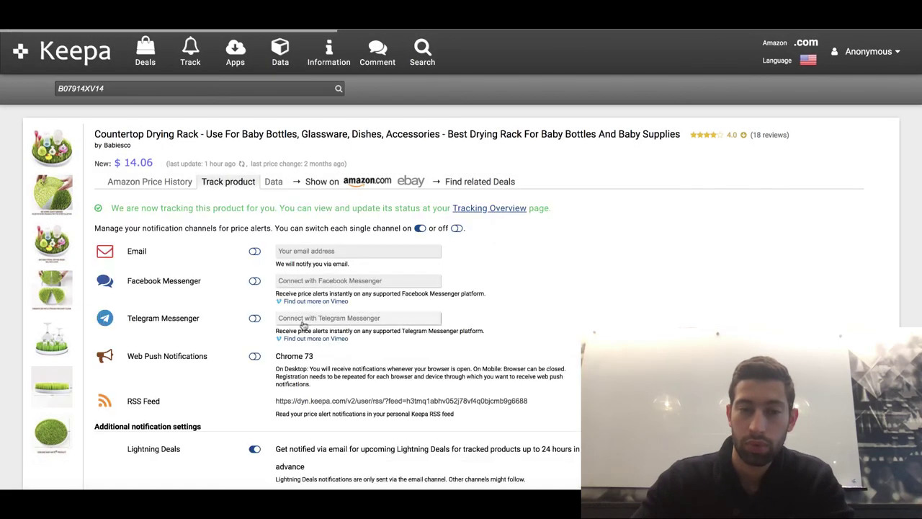
{"action": "left_click", "coordinate": [352, 251]}
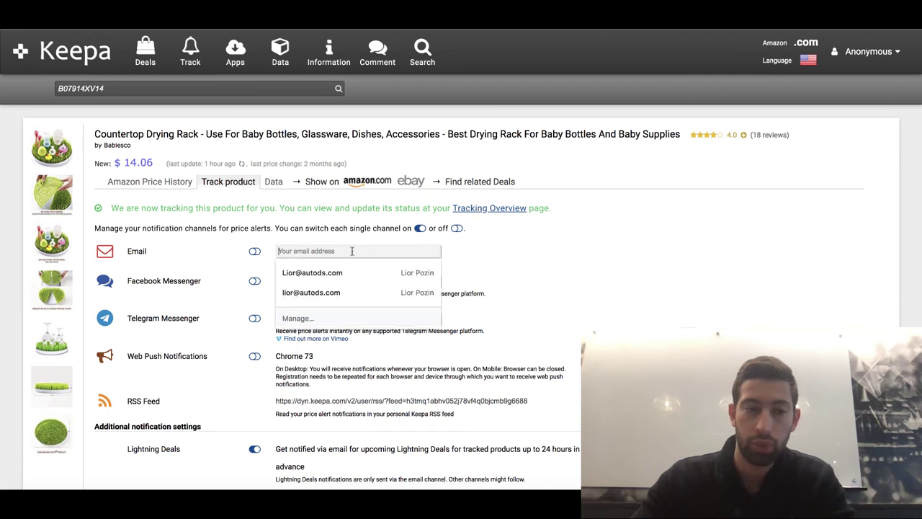
{"action": "left_click", "coordinate": [629, 269]}
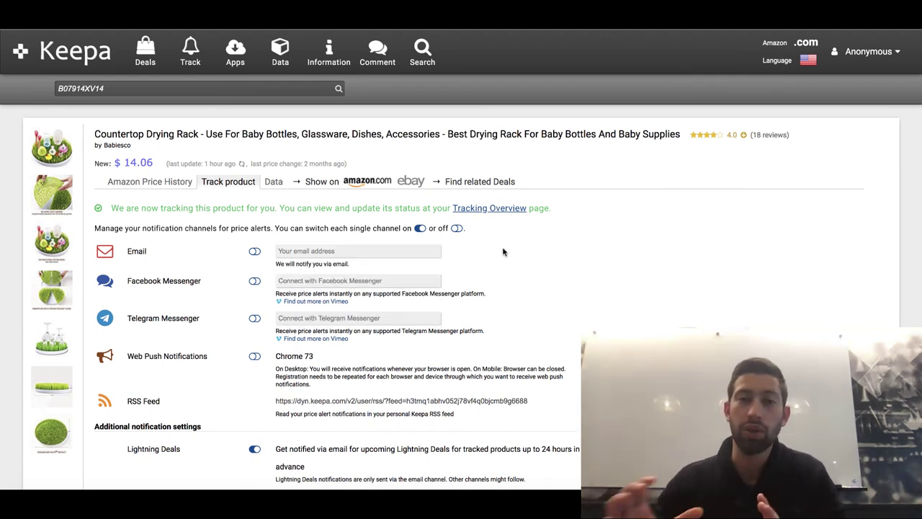